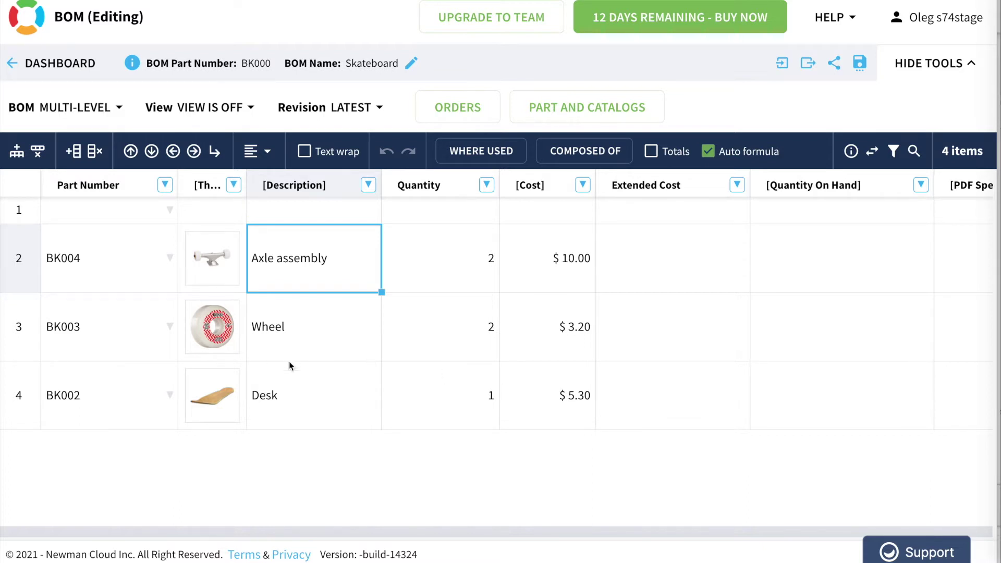
Step: Open the part number dropdown for the empty first row of the Skateboard BOM
{"action": "left_click", "coordinate": [106, 258]}
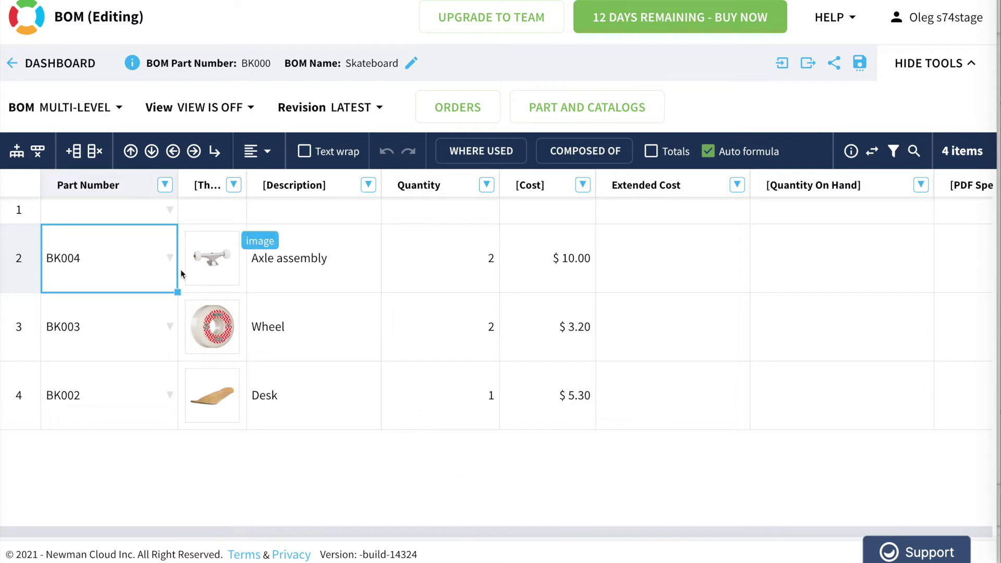
{"action": "left_click", "coordinate": [169, 212]}
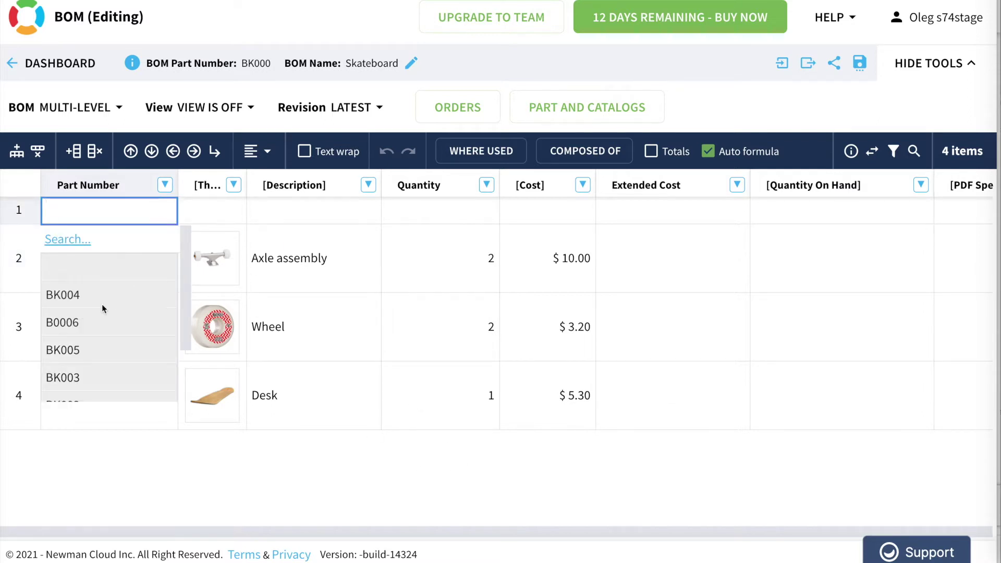
Step: Assign part BK005 to the top row and copy the Envy Replacement Deck Axle image
{"action": "left_click", "coordinate": [73, 351]}
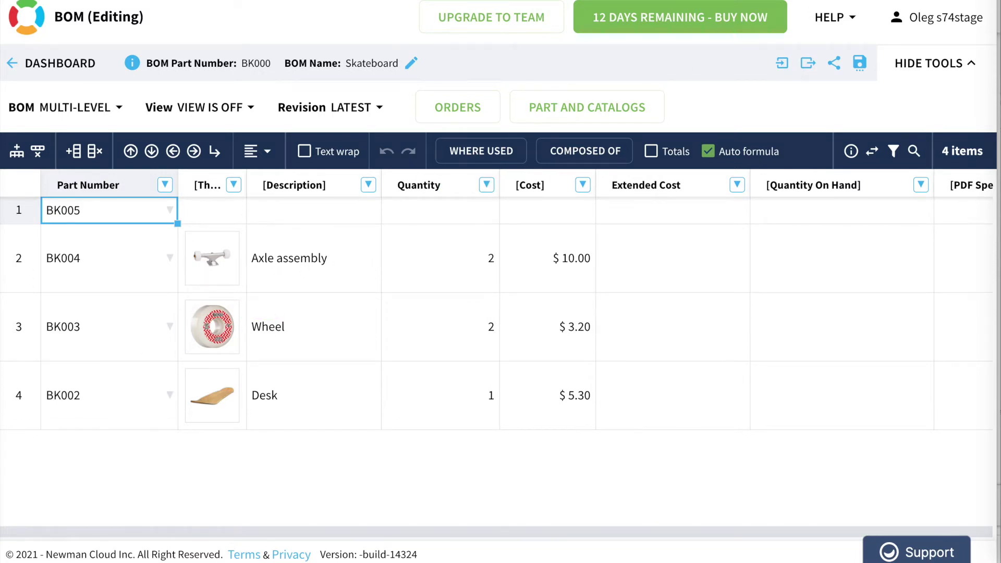
{"action": "key", "text": "ctrl+Tab"}
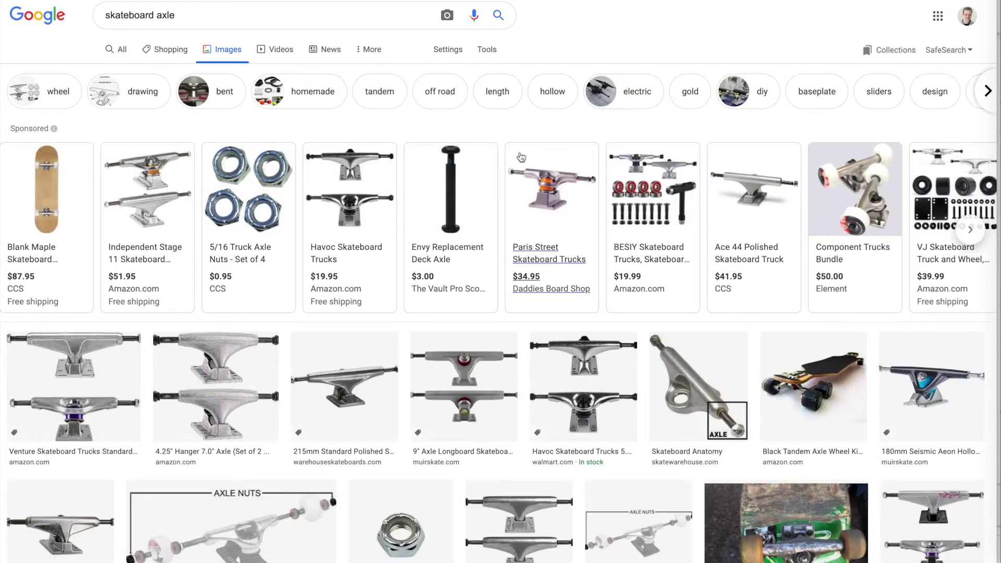
{"action": "right_click", "coordinate": [449, 182]}
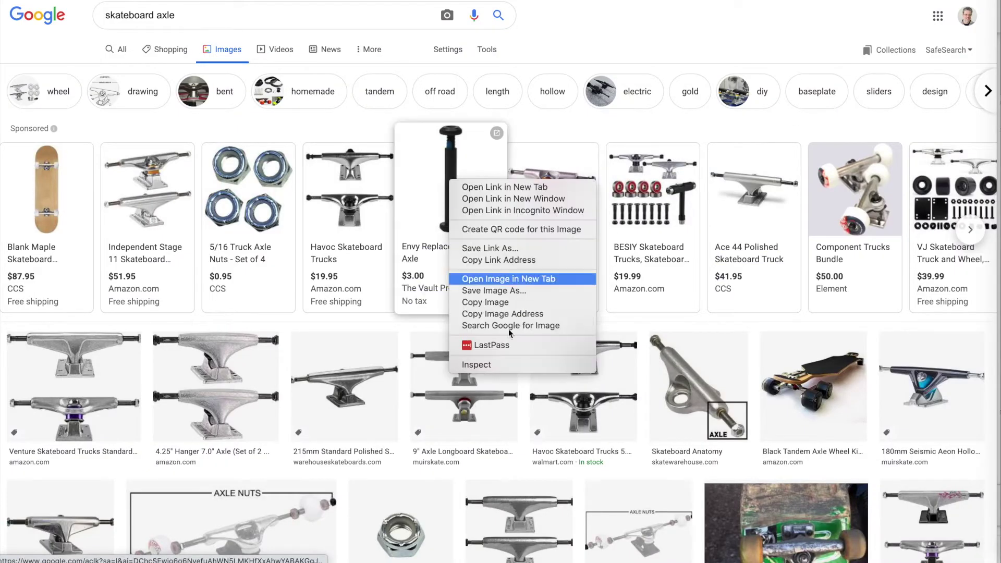
{"action": "left_click", "coordinate": [536, 302]}
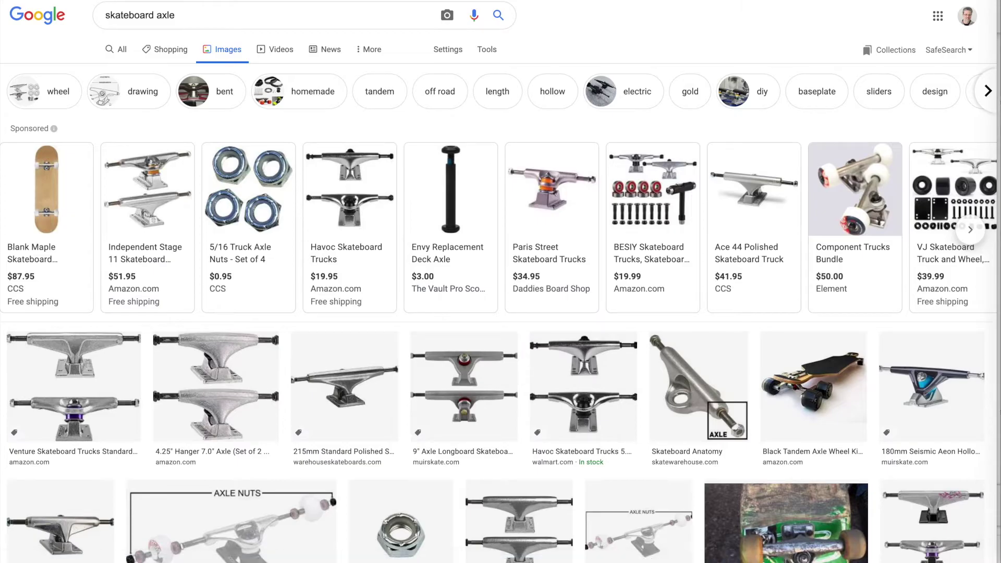
{"action": "key", "text": "ctrl+Tab"}
Step: Paste the axle picture as BK005's thumbnail and give it the description 'axle'
{"action": "left_click", "coordinate": [203, 208]}
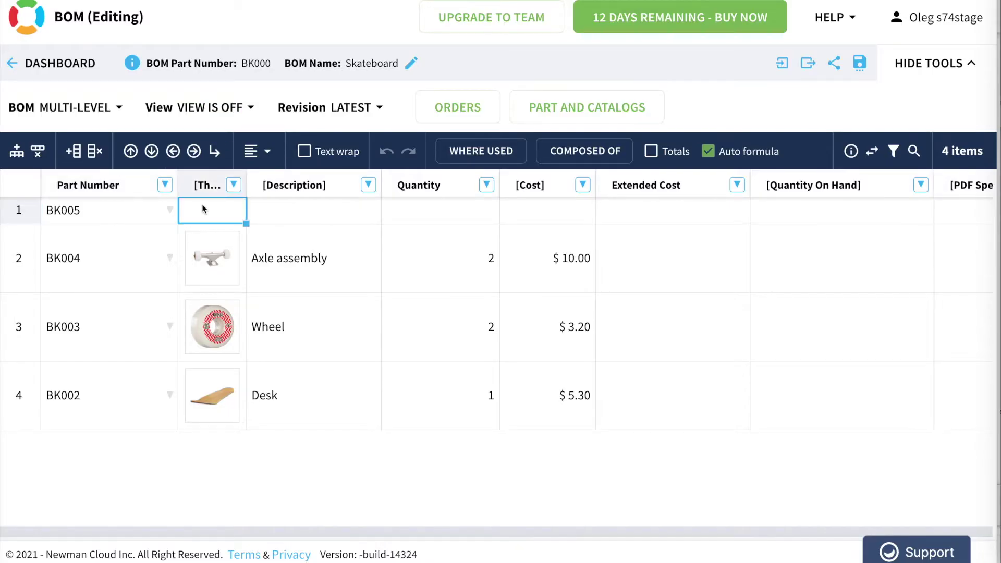
{"action": "key", "text": "ctrl+v"}
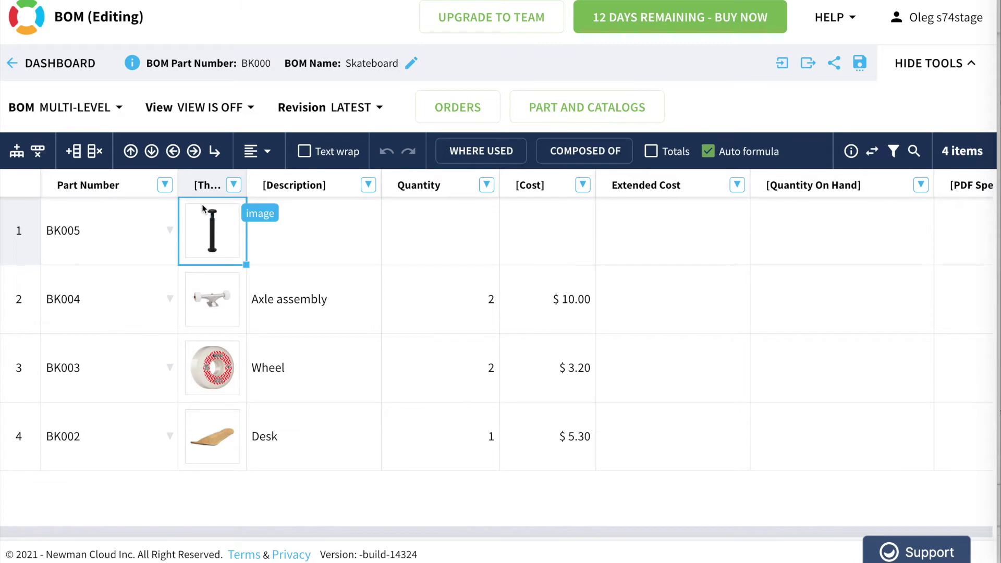
{"action": "left_click", "coordinate": [318, 224]}
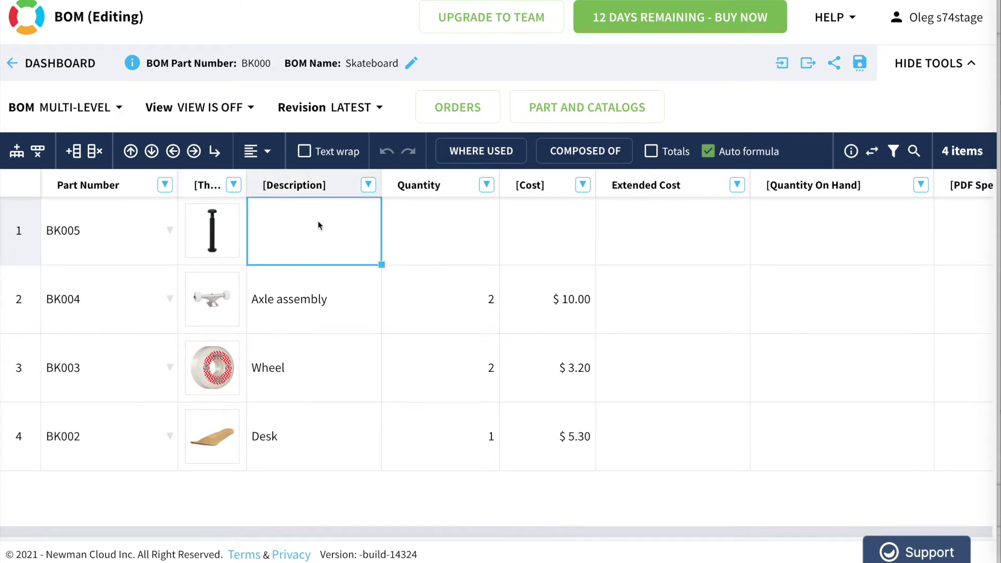
{"action": "type", "text": "axle"}
{"action": "key", "text": "Tab"}
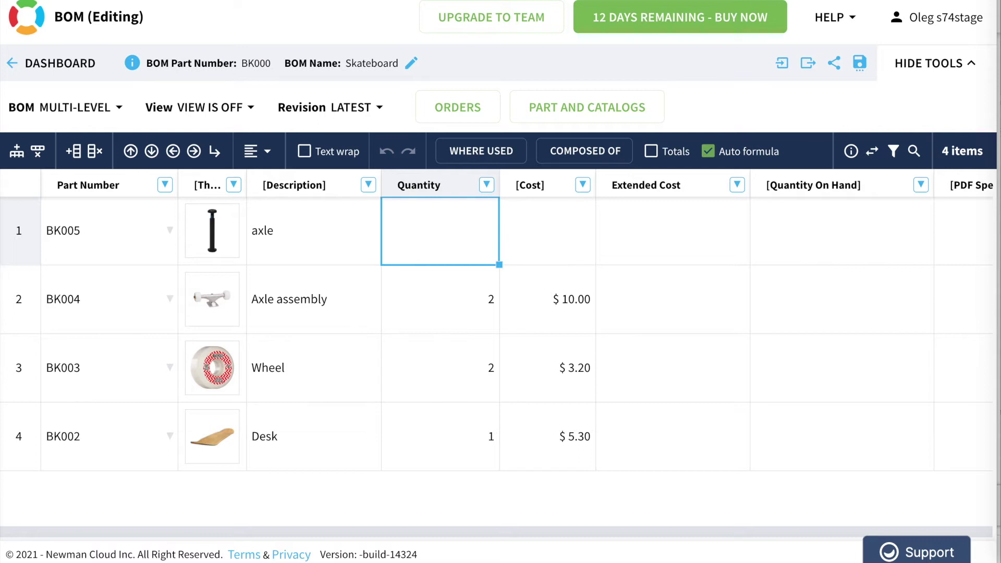
Step: Set BK005's quantity to 1 and its cost to $4.70
{"action": "type", "text": "2"}
{"action": "key", "text": "BackSpace"}
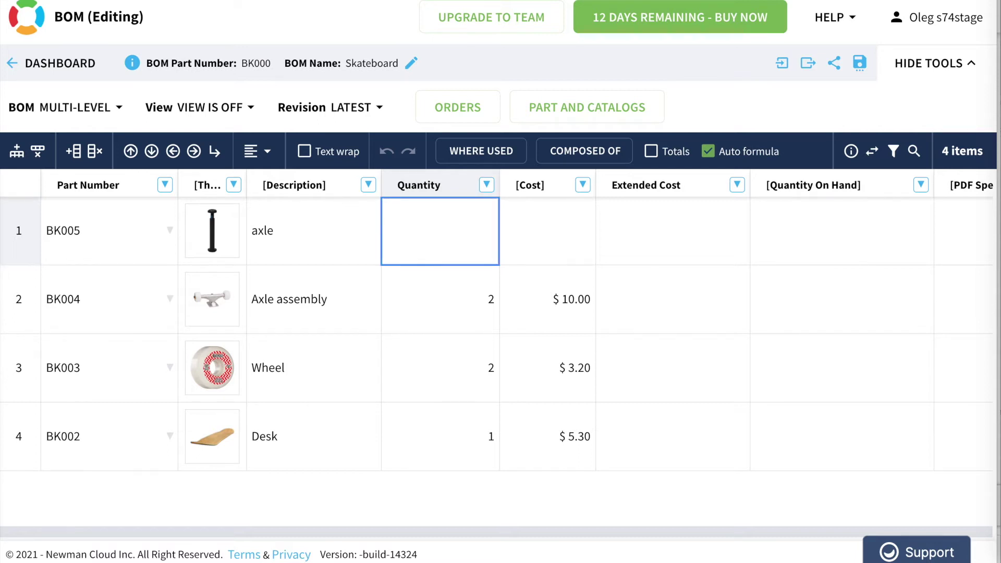
{"action": "type", "text": "1"}
{"action": "key", "text": "Tab"}
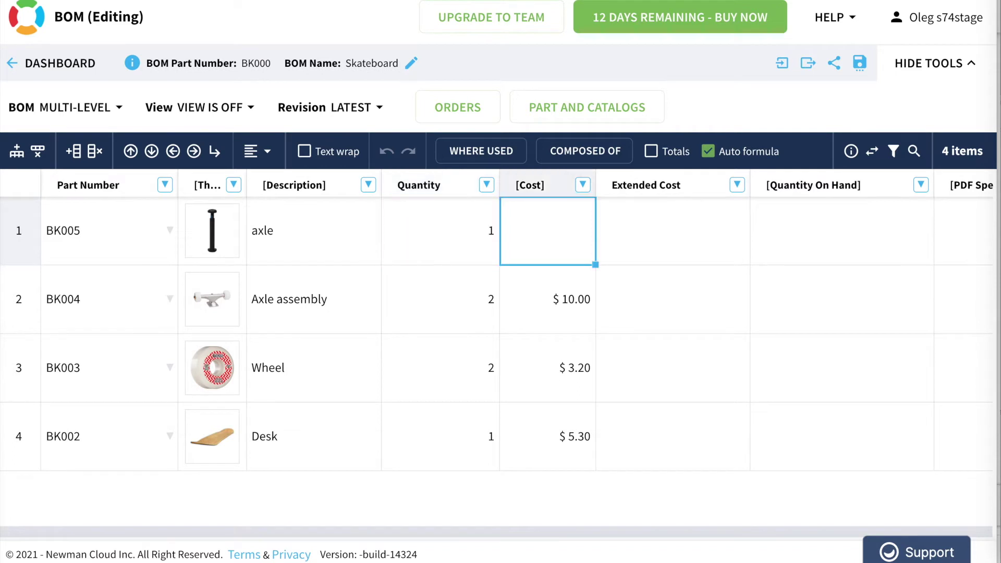
{"action": "type", "text": "4.7"}
{"action": "key", "text": "Tab"}
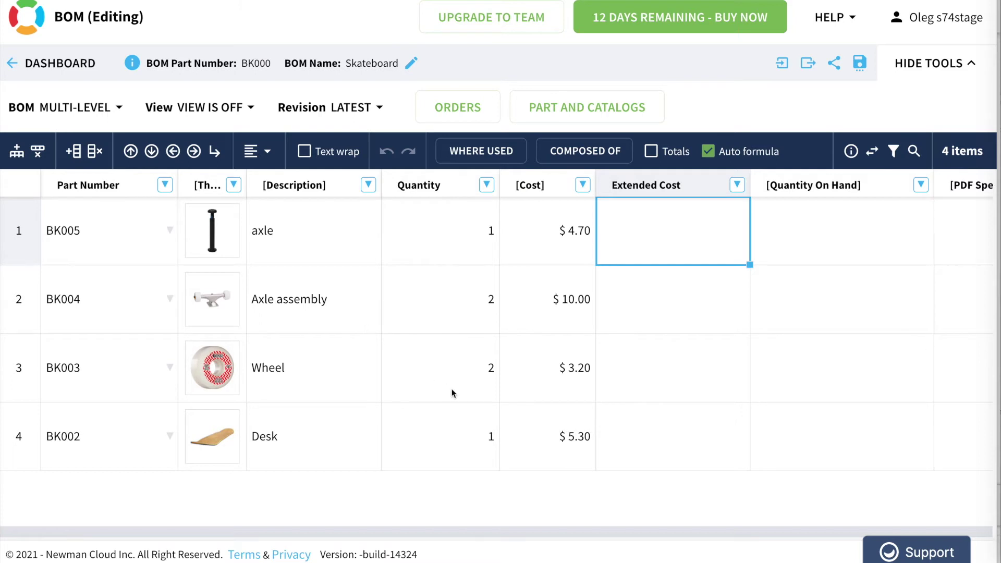
{"action": "left_click", "coordinate": [27, 299]}
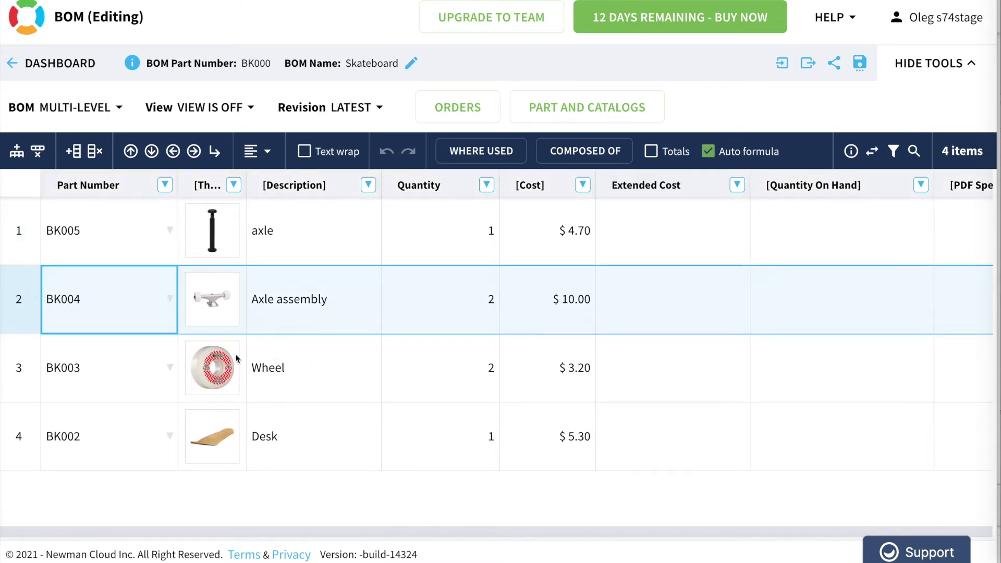
Step: Move Axle assembly BK004 up above the axle BK005 to the top of the list
{"action": "left_click", "coordinate": [130, 152]}
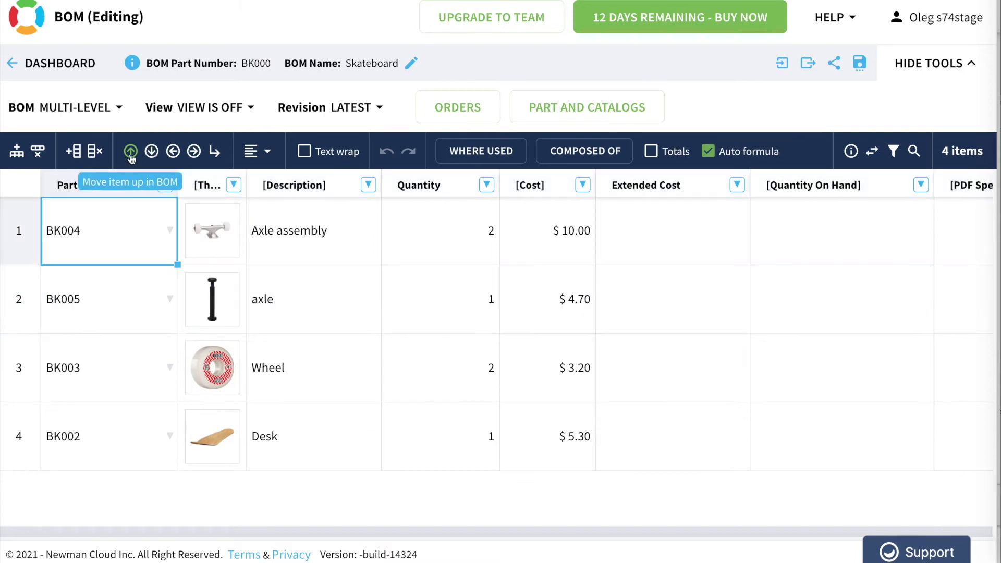
{"action": "left_click", "coordinate": [151, 297]}
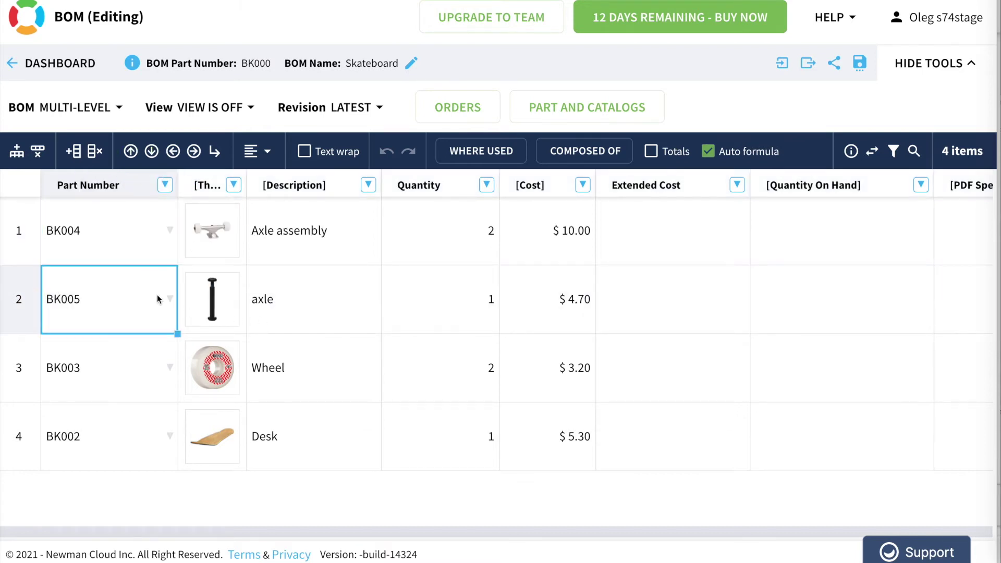
Step: Indent axle BK005 and Wheel BK003 under Axle assembly and narrow the Thumbnail column
{"action": "left_click", "coordinate": [196, 157]}
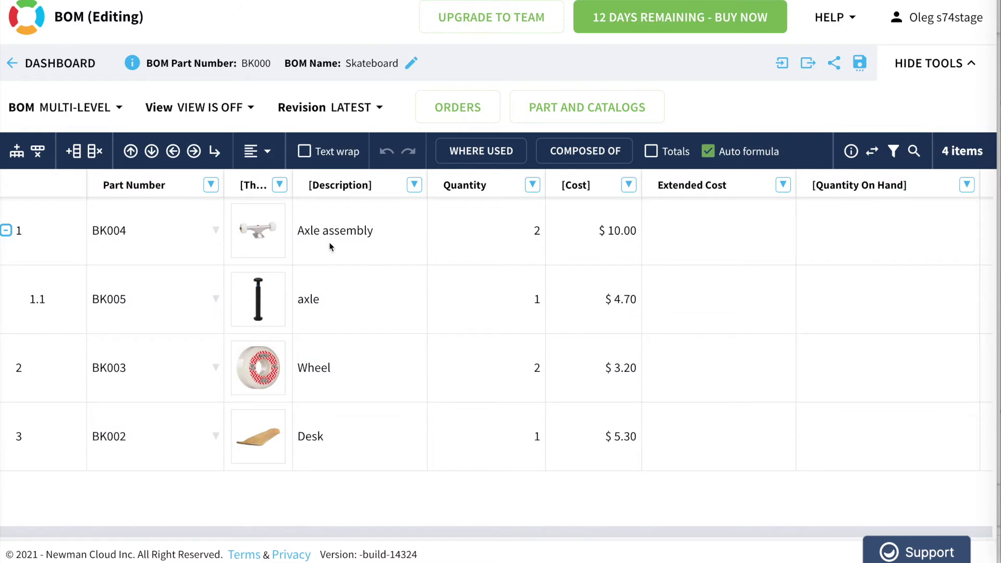
{"action": "left_click", "coordinate": [169, 356]}
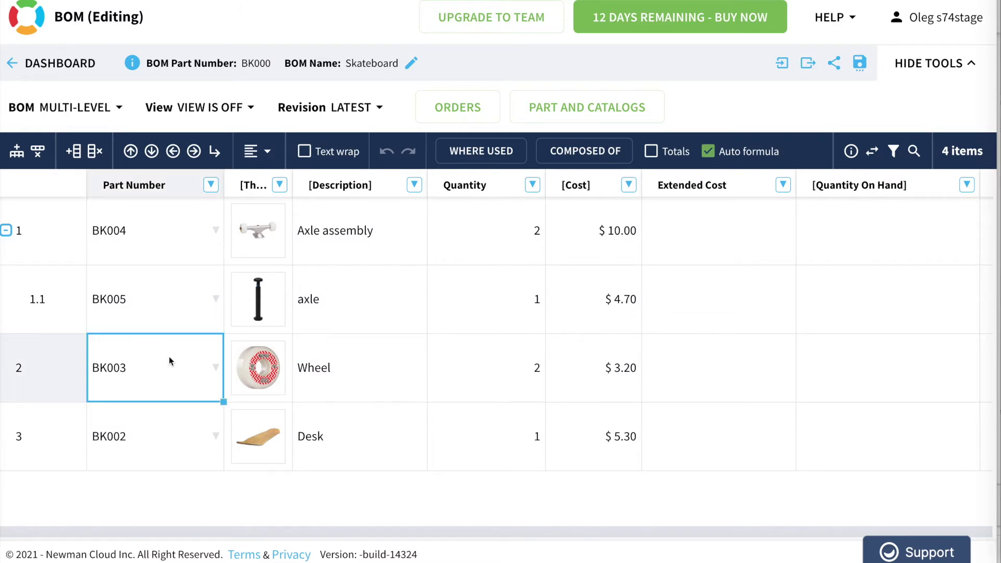
{"action": "left_click", "coordinate": [194, 152]}
{"action": "left_click_drag", "start_coordinate": [290, 186], "coordinate": [272, 189]}
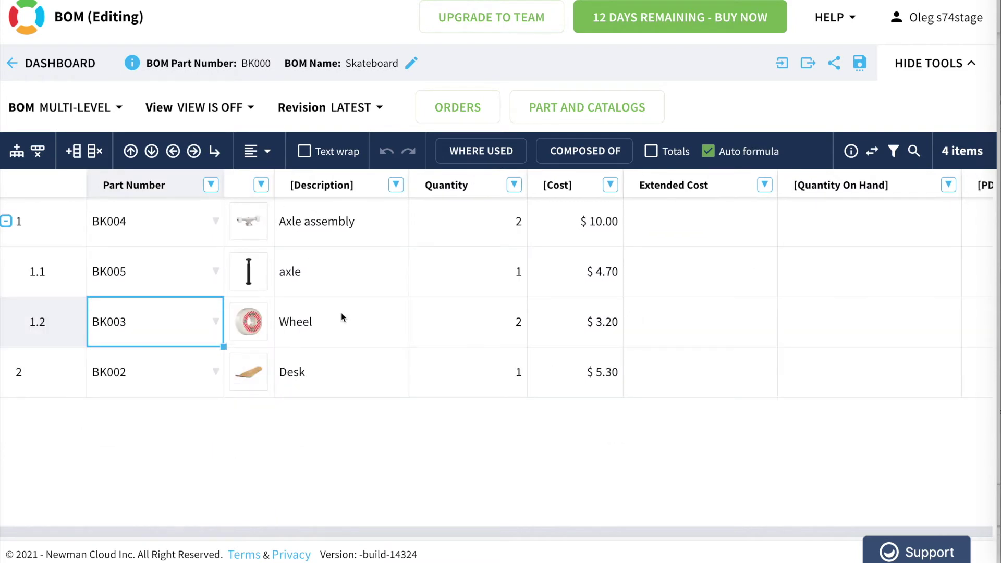
{"action": "left_click", "coordinate": [186, 383]}
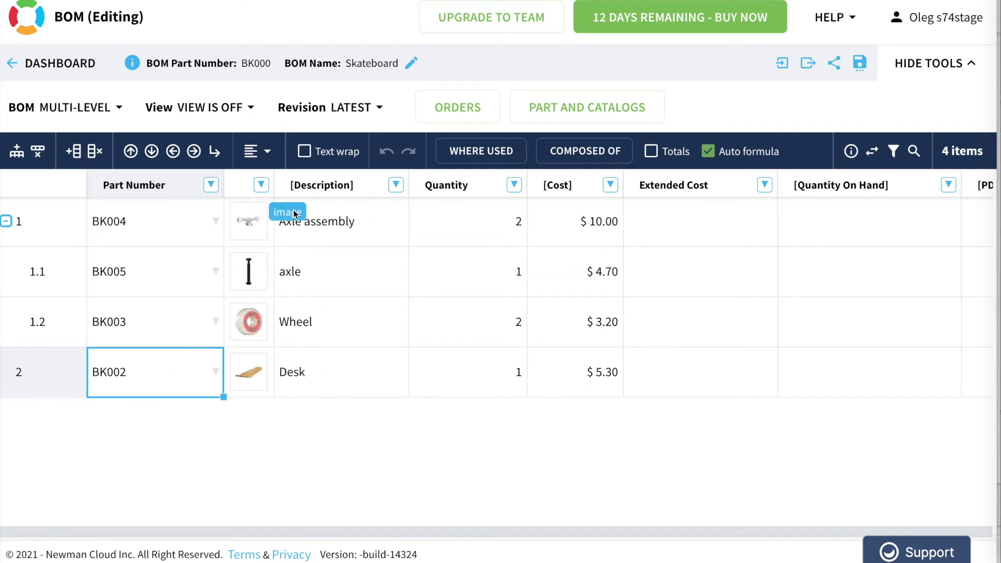
Step: Add a new empty row at the top with part number B0006
{"action": "left_click", "coordinate": [46, 369]}
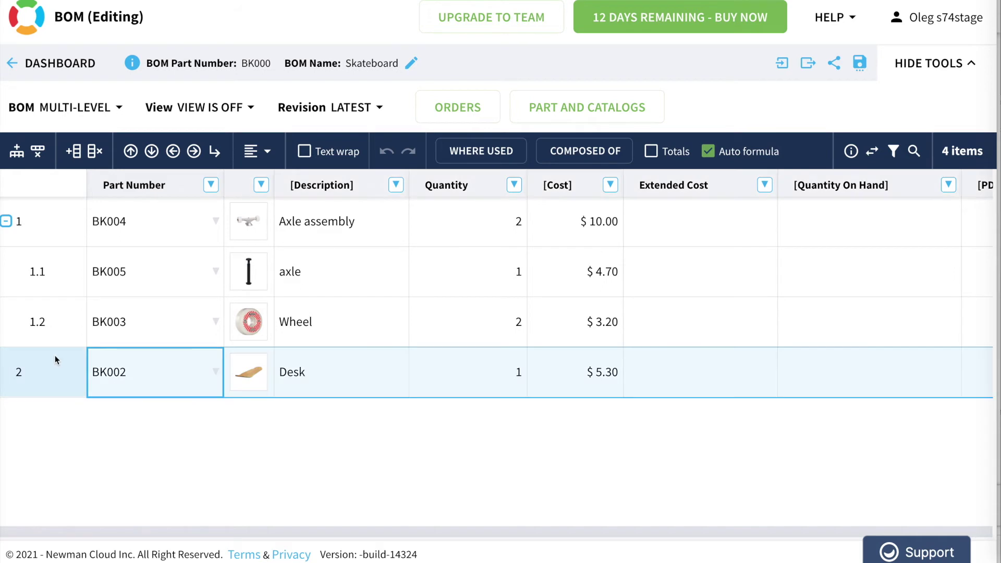
{"action": "left_click", "coordinate": [17, 151]}
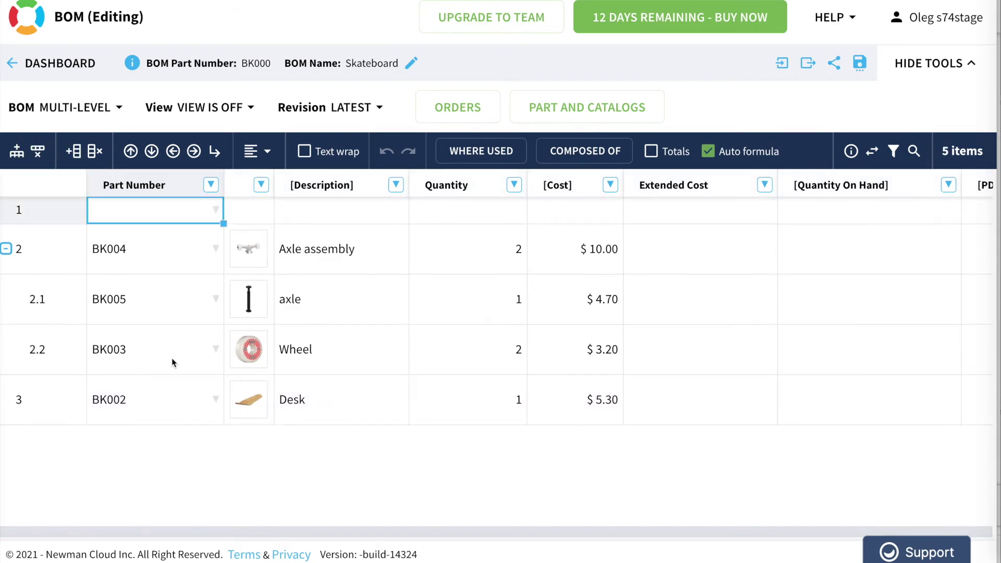
{"action": "type", "text": "B"}
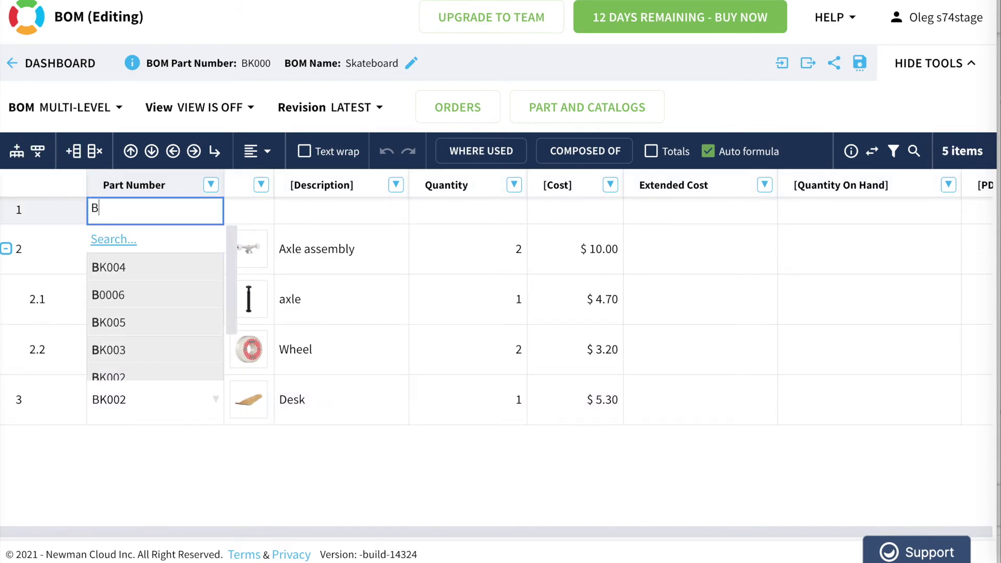
{"action": "left_click", "coordinate": [114, 297]}
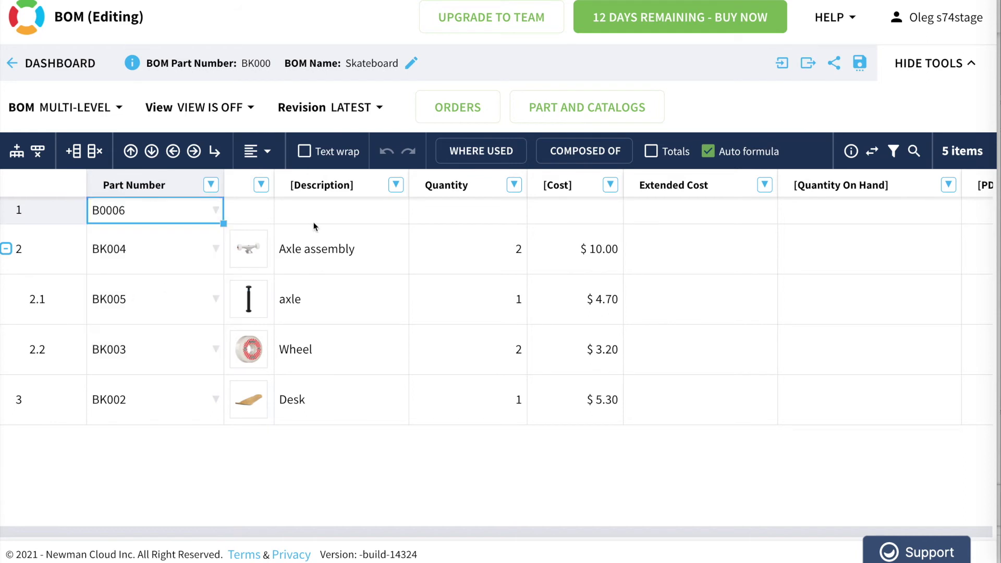
Step: Give B0006 the description 'Screw' and quantity 5
{"action": "left_click", "coordinate": [330, 211]}
{"action": "type", "text": "Scr"}
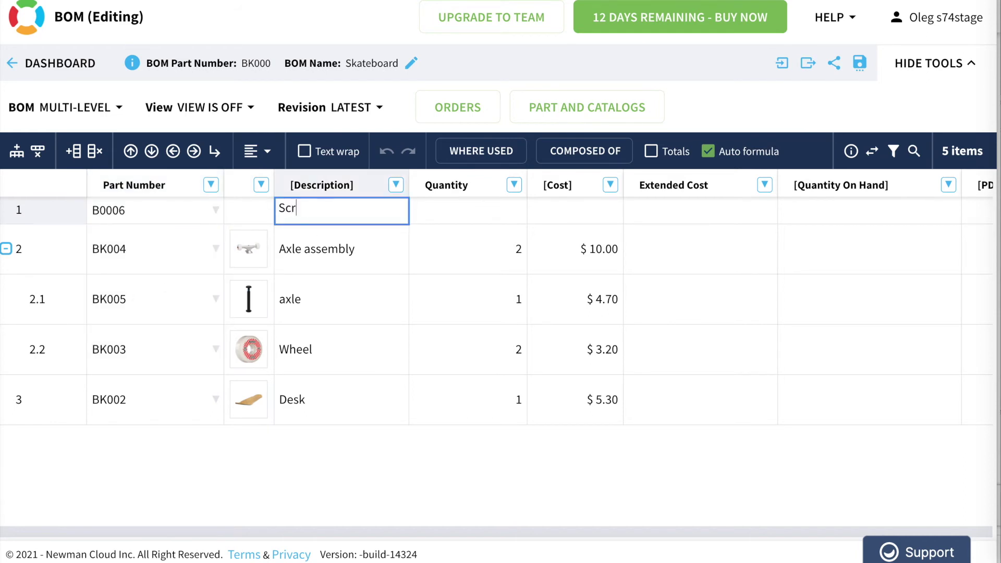
{"action": "type", "text": "w"}
{"action": "key", "text": "Tab"}
{"action": "double_click", "coordinate": [329, 209]}
{"action": "key", "text": "BackSpace"}
{"action": "type", "text": "ew"}
{"action": "key", "text": "Tab"}
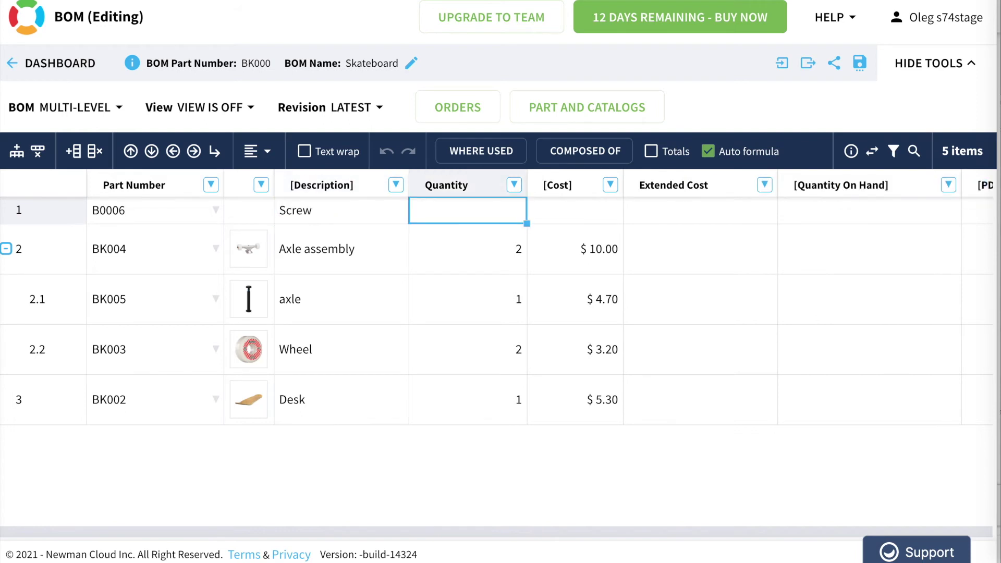
{"action": "type", "text": "5"}
{"action": "key", "text": "Tab"}
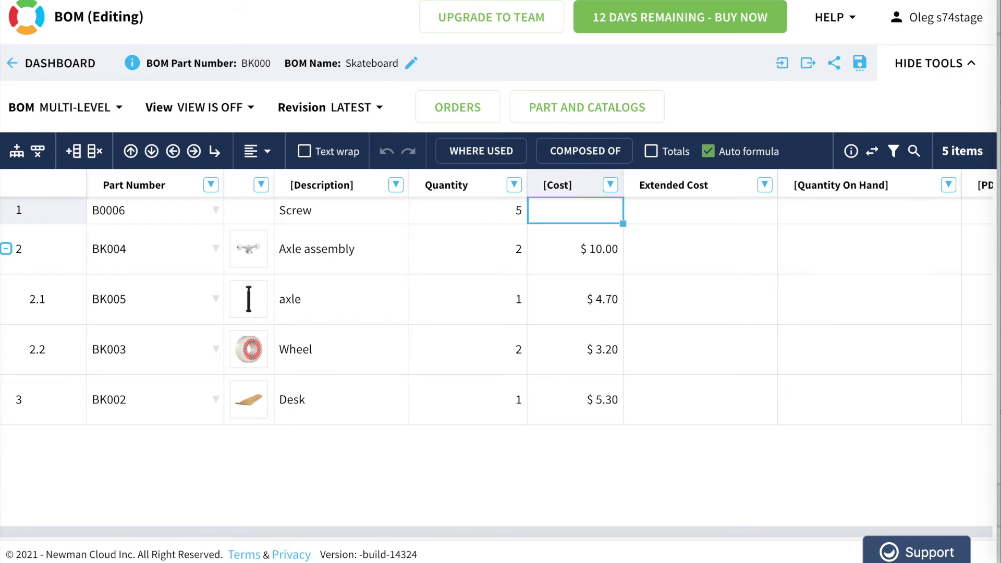
{"action": "left_click", "coordinate": [330, 213]}
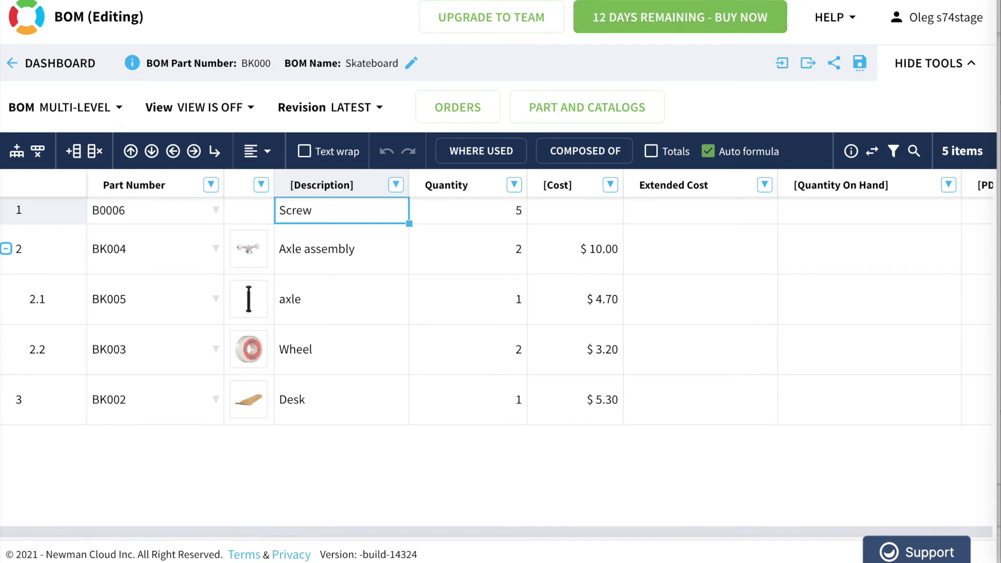
Step: Copy a screw picture from the skateboard screw image results
{"action": "key", "text": "ctrl+Tab"}
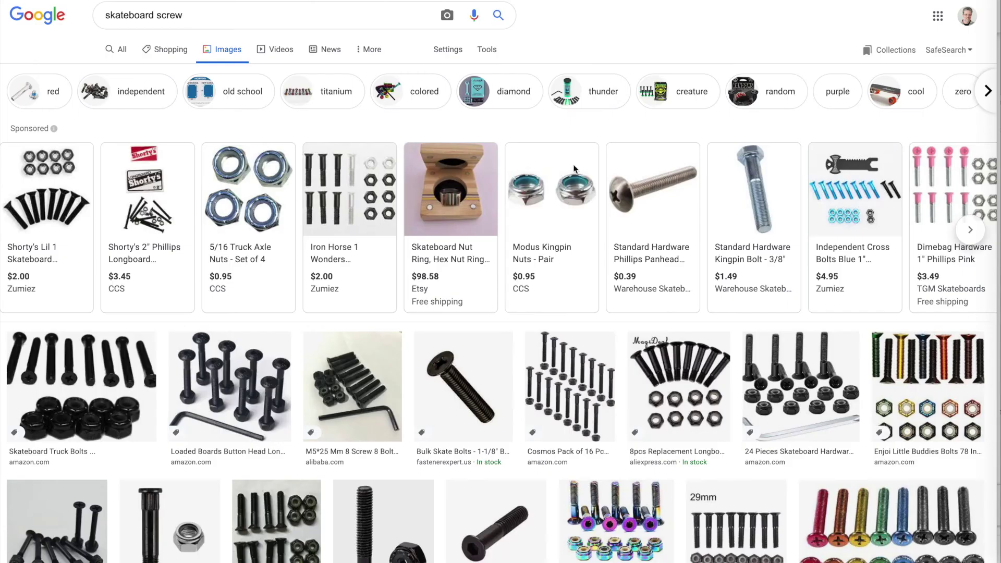
{"action": "right_click", "coordinate": [647, 189]}
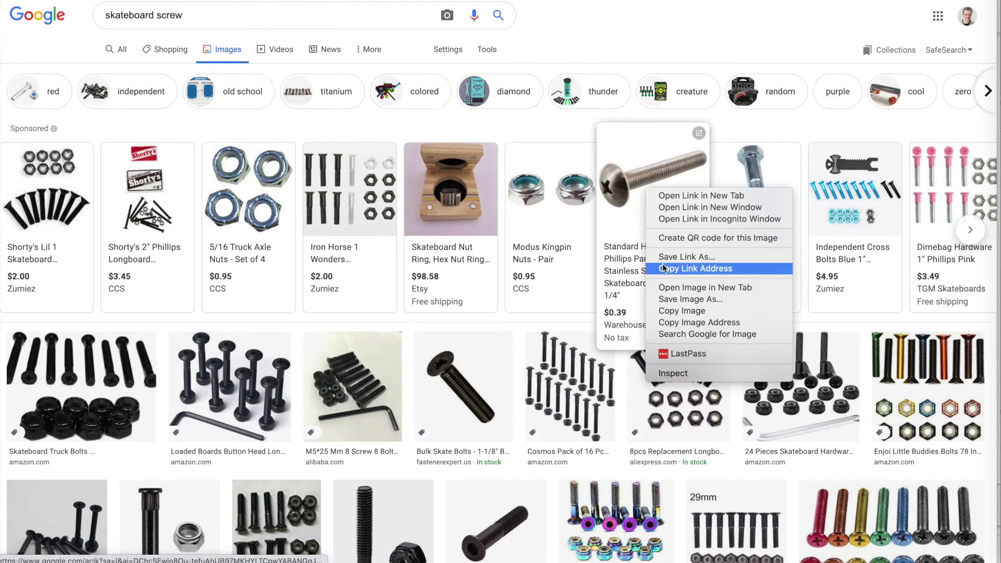
{"action": "left_click", "coordinate": [702, 316]}
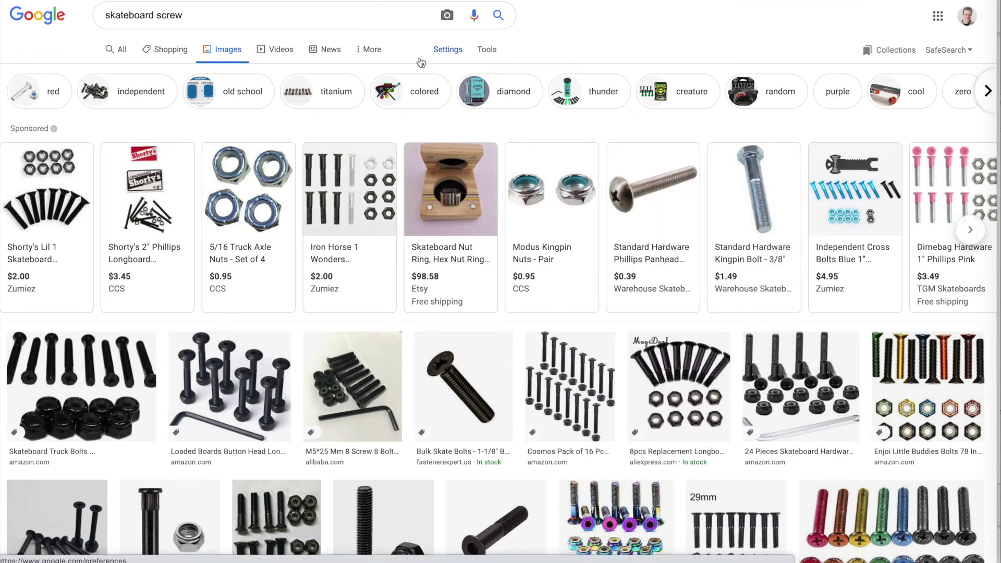
{"action": "key", "text": "ctrl+shift+Tab"}
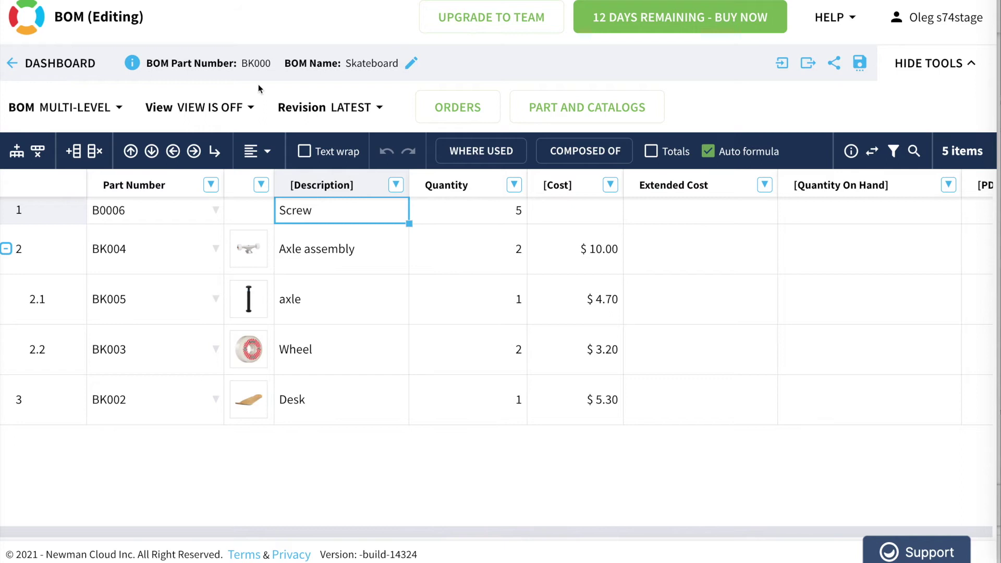
{"action": "left_click", "coordinate": [251, 221]}
Step: Paste the screw picture into the Screw row and set its cost to $0.40
{"action": "key", "text": "ctrl+v"}
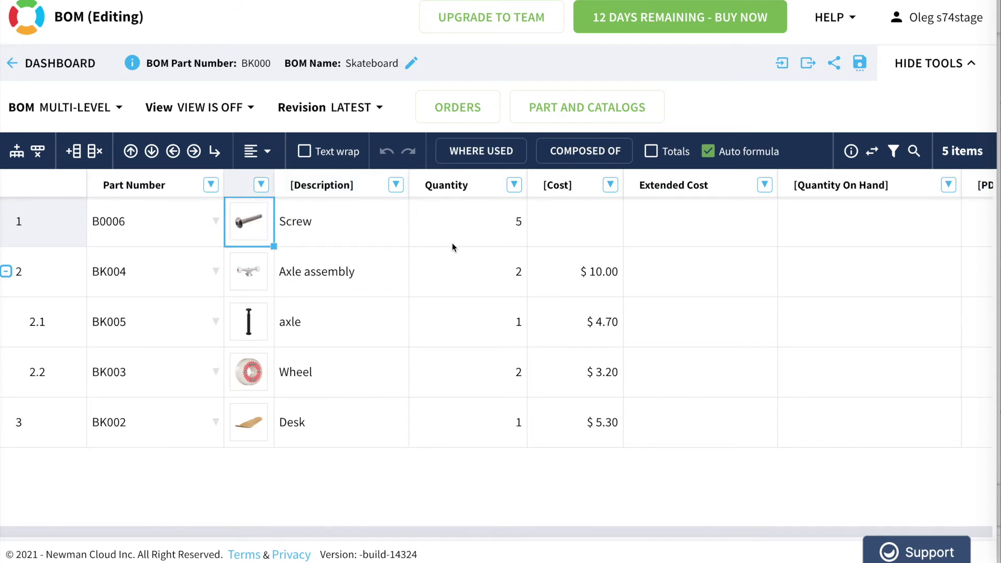
{"action": "left_click", "coordinate": [553, 236]}
{"action": "type", "text": "0.4`"}
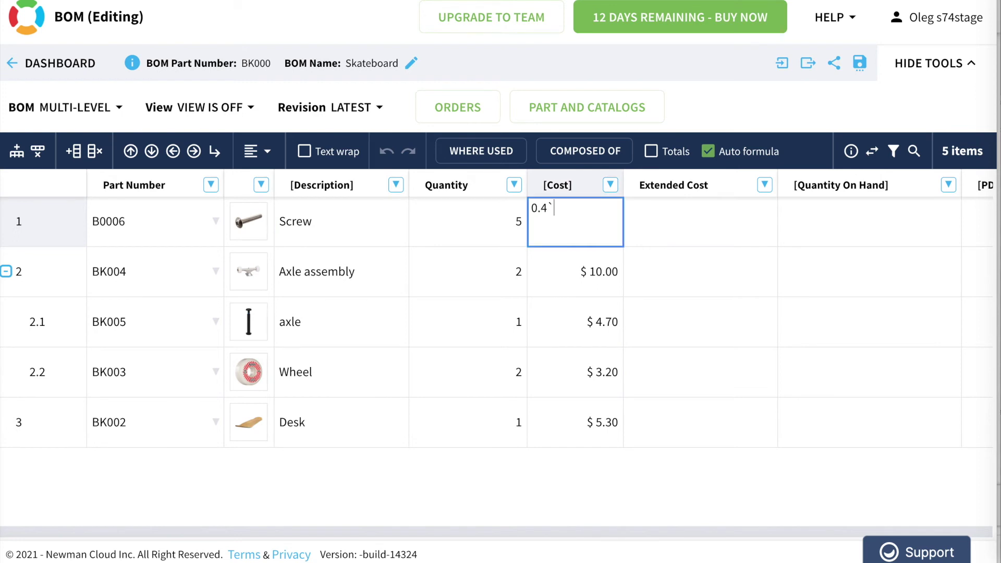
{"action": "type", "text": "0"}
{"action": "key", "text": "Tab"}
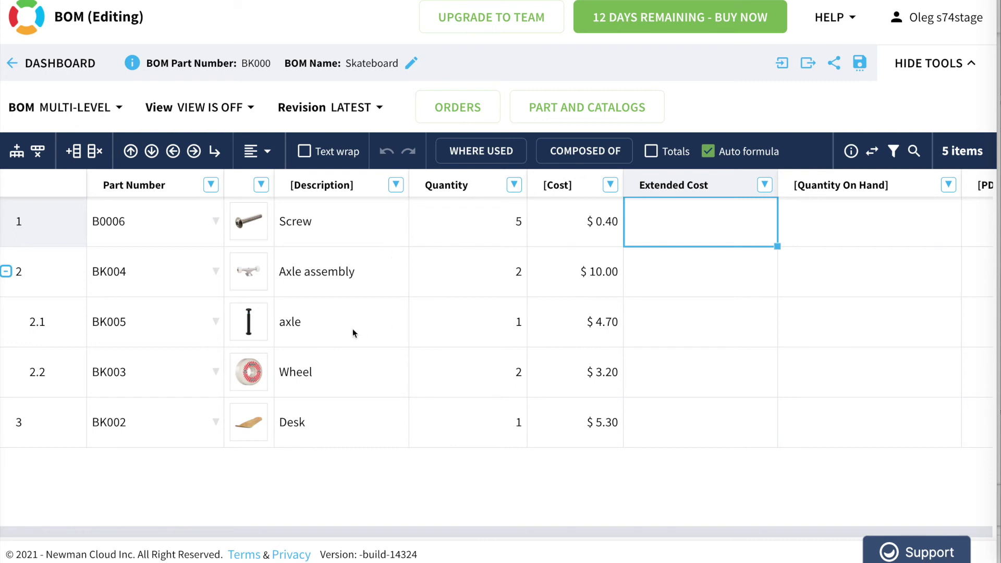
Step: Insert a new item below Wheel in the Axle assembly with part number B0006
{"action": "left_click", "coordinate": [322, 312]}
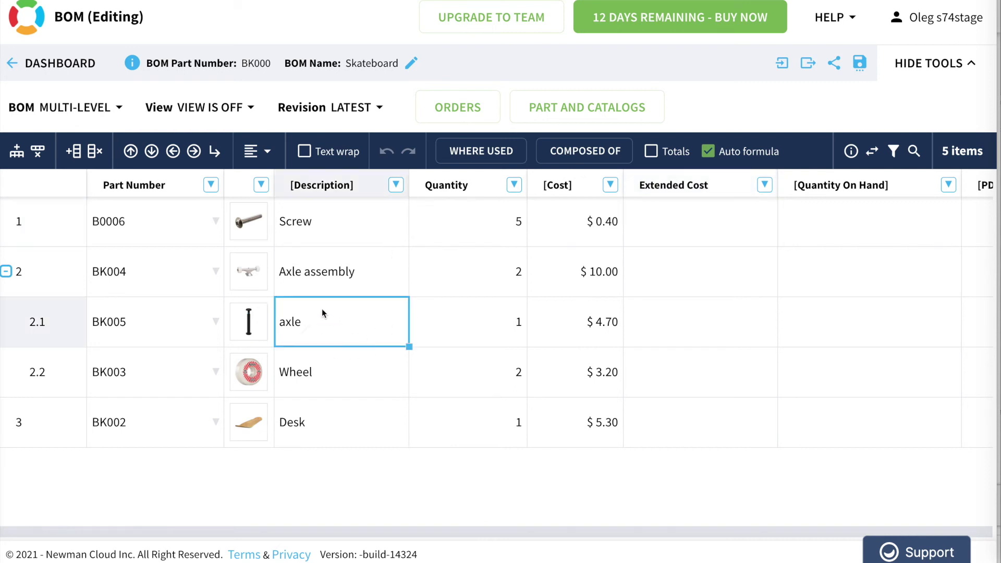
{"action": "left_click", "coordinate": [180, 375]}
{"action": "right_click", "coordinate": [180, 375]}
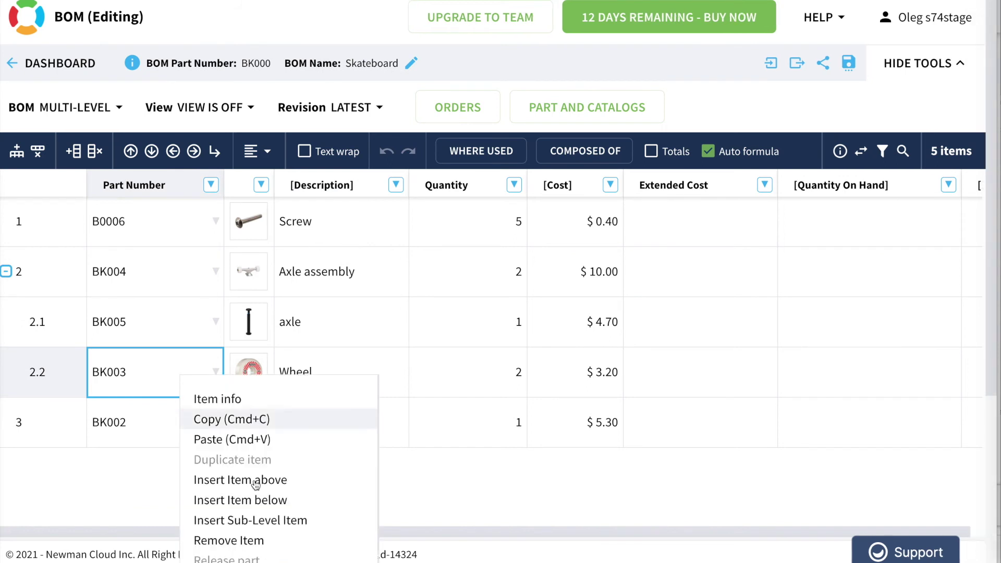
{"action": "left_click", "coordinate": [272, 501]}
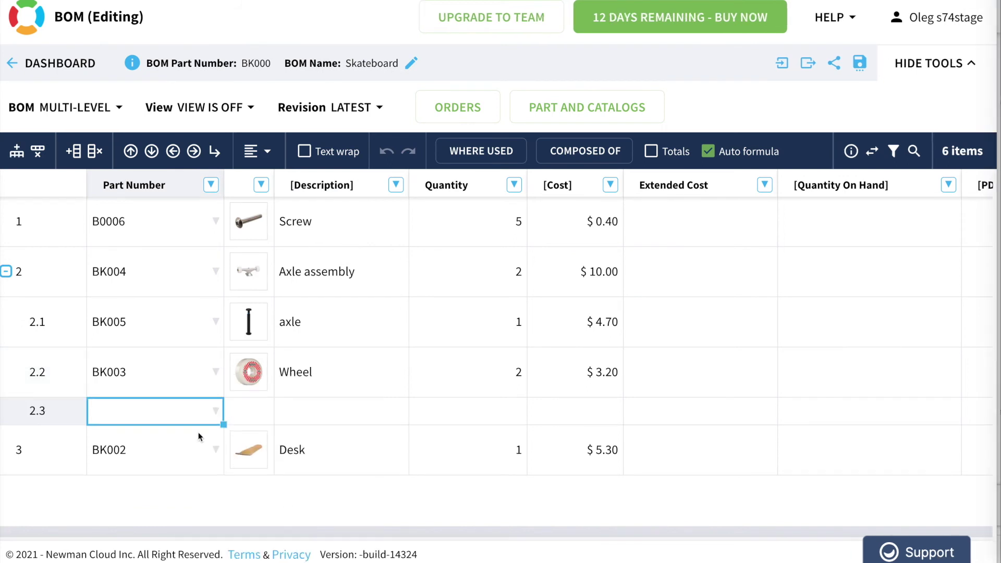
{"action": "type", "text": "B"}
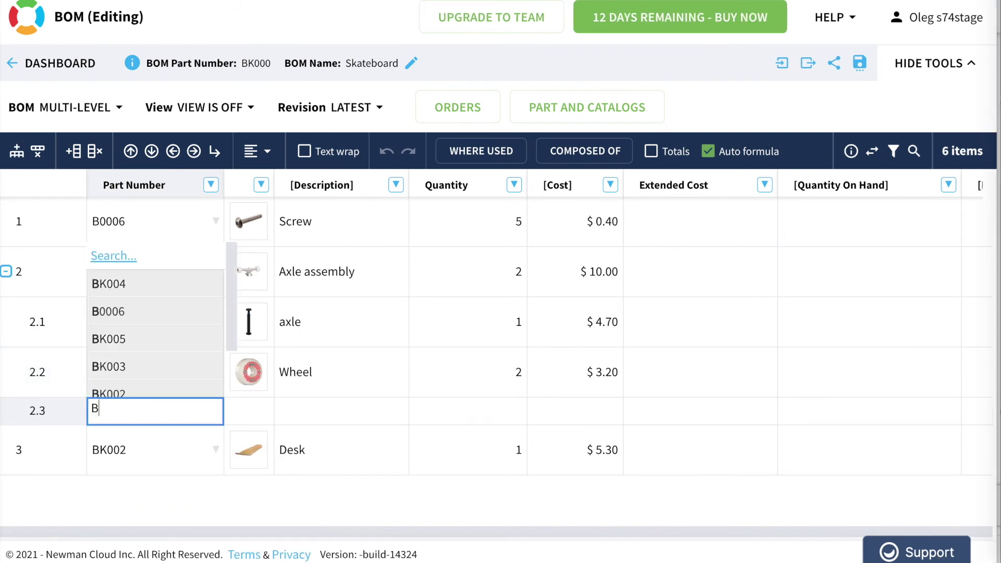
{"action": "type", "text": "006"}
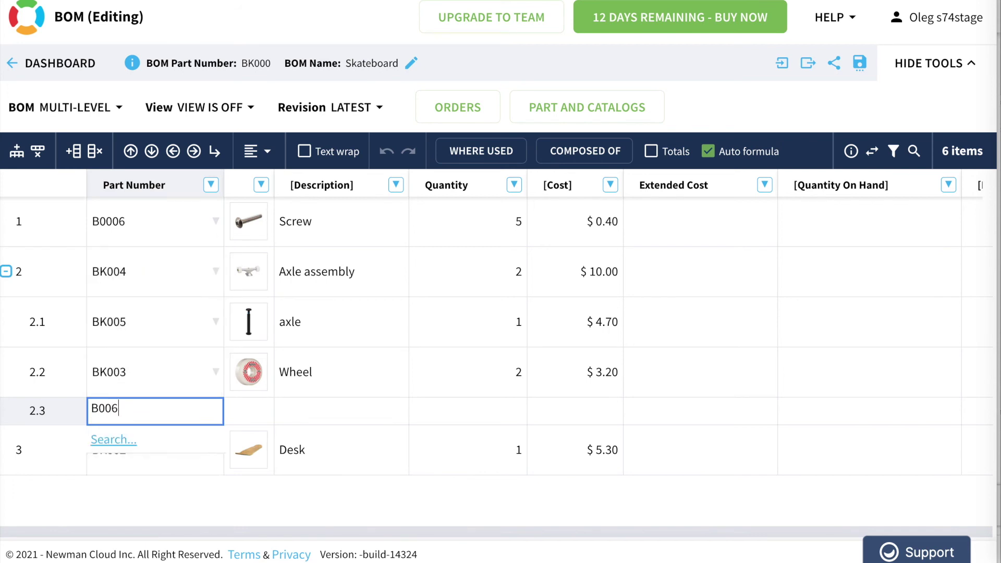
{"action": "key", "text": "Tab"}
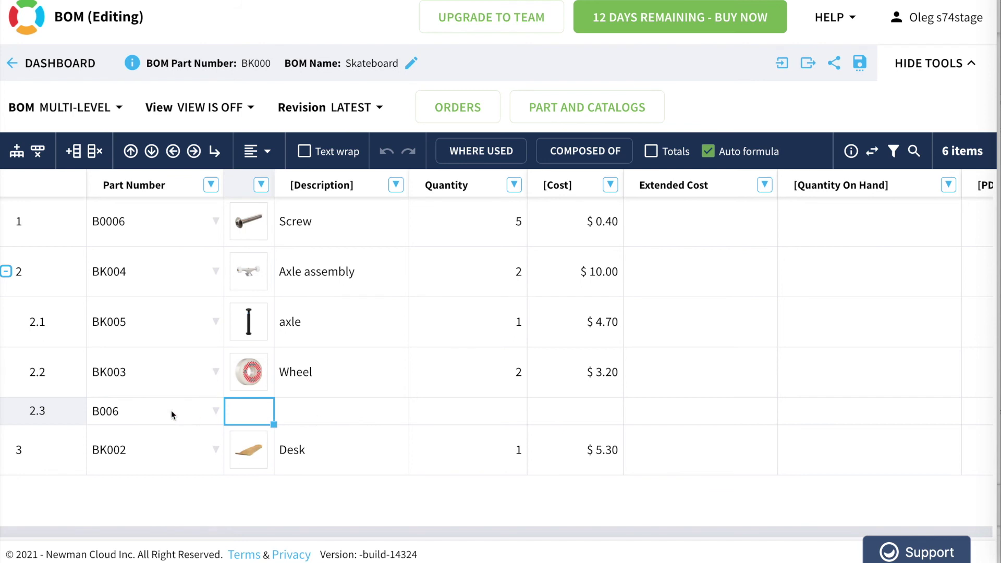
{"action": "left_click", "coordinate": [164, 422]}
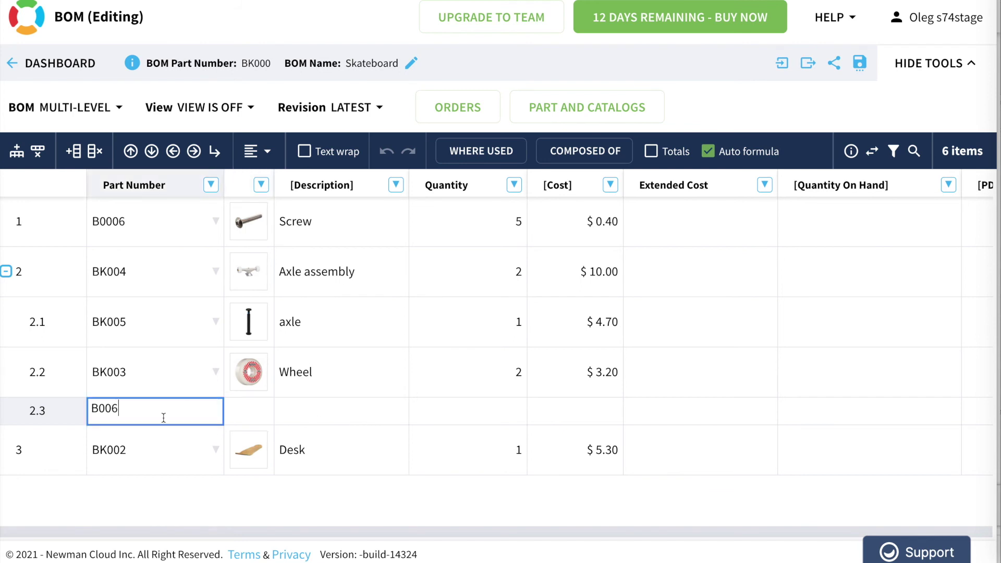
{"action": "key", "text": "BackSpace"}
{"action": "type", "text": "06"}
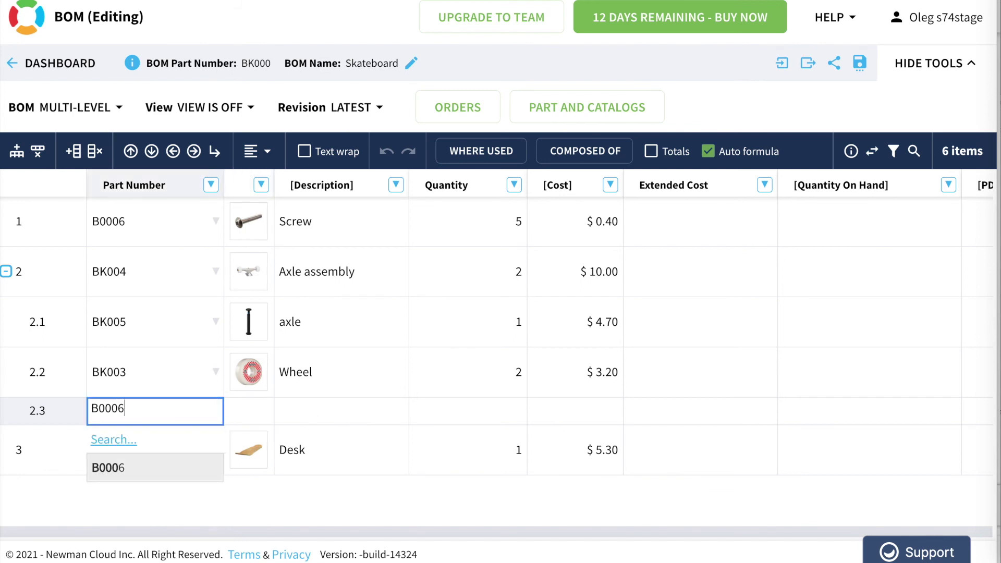
{"action": "key", "text": "Tab"}
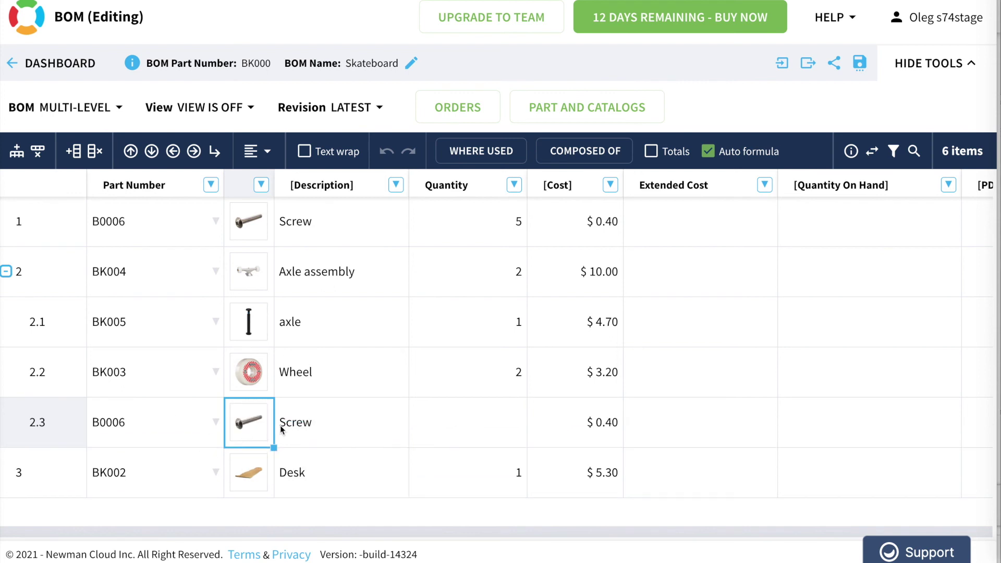
Step: Set the reused screw item's quantity to 4
{"action": "left_click", "coordinate": [487, 424]}
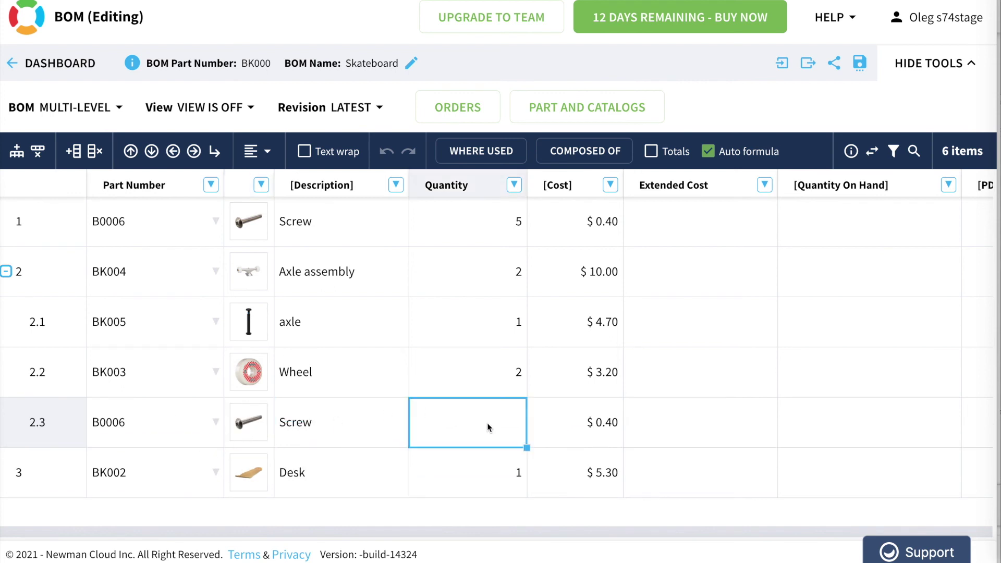
{"action": "type", "text": "4"}
{"action": "key", "text": "Tab"}
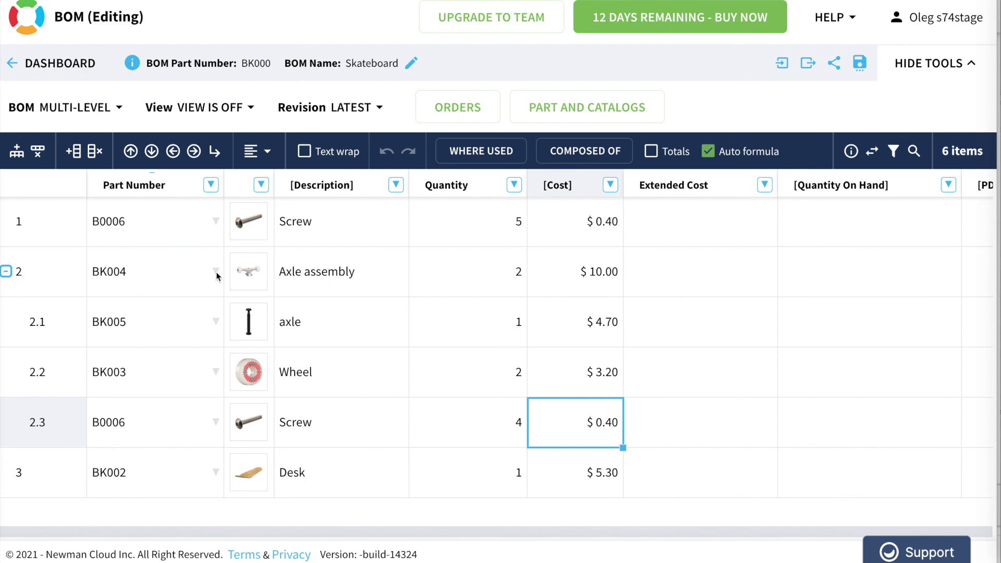
{"action": "left_click", "coordinate": [94, 108]}
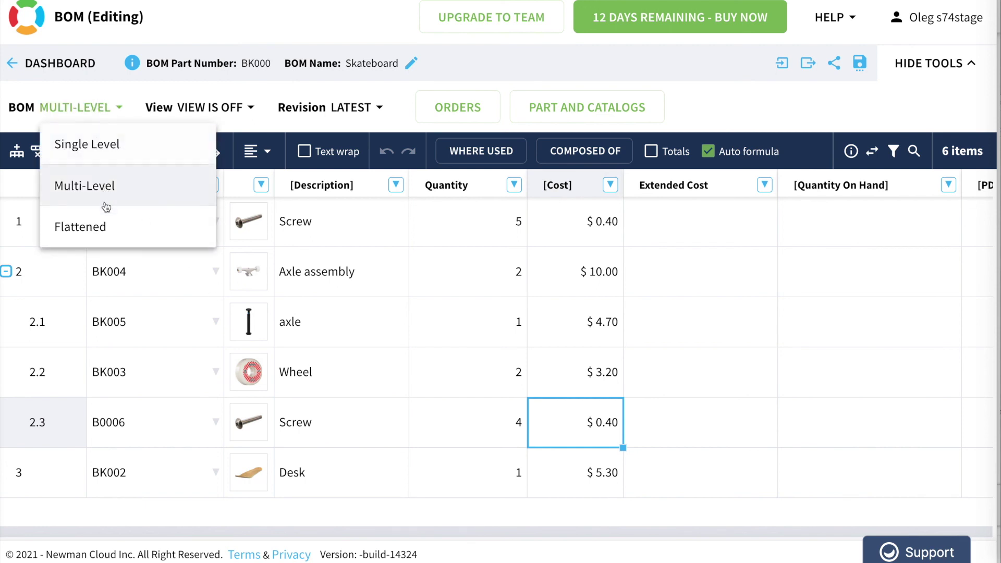
Step: Switch the BOM structure view from Multi-Level to Flattened
{"action": "left_click", "coordinate": [105, 227]}
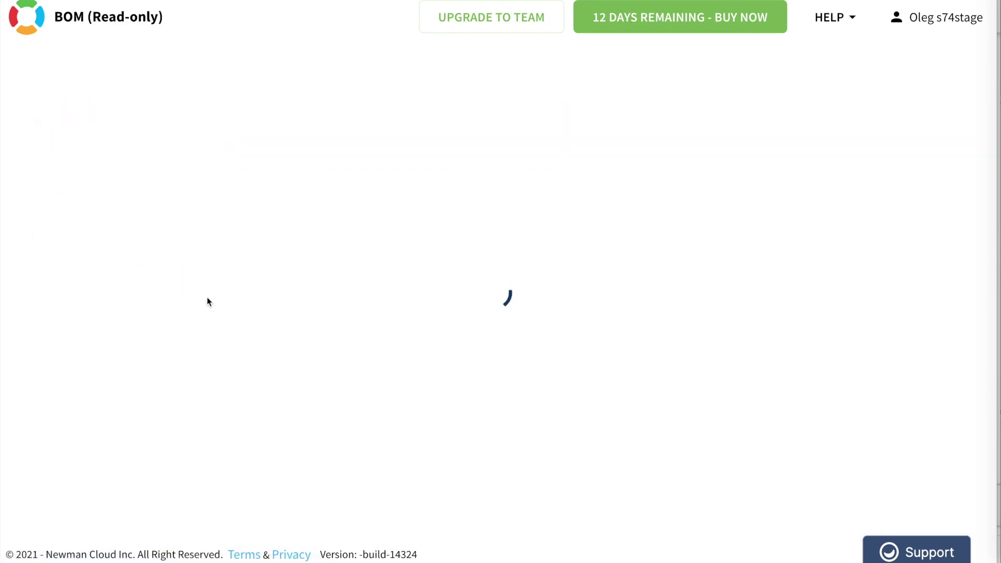